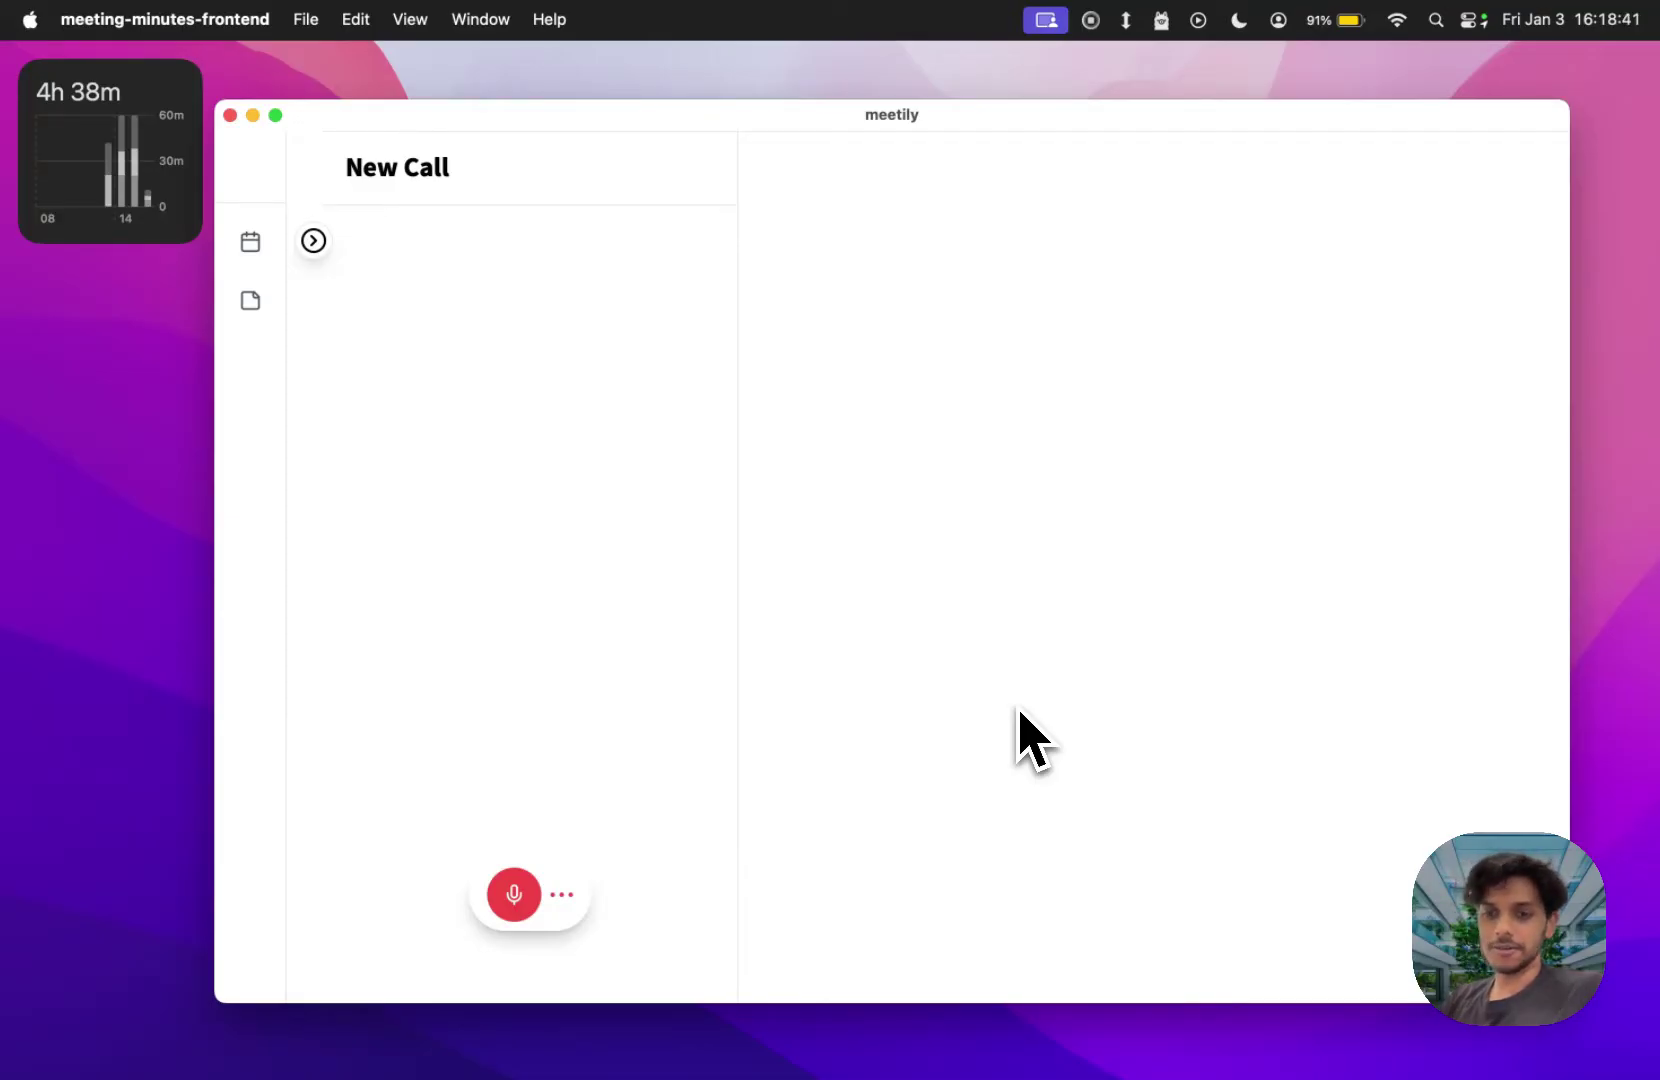
Swipe to the desktop showing the meeting-minutes GitHub repository.
key(ctrl+Right)
key(ctrl+Right)
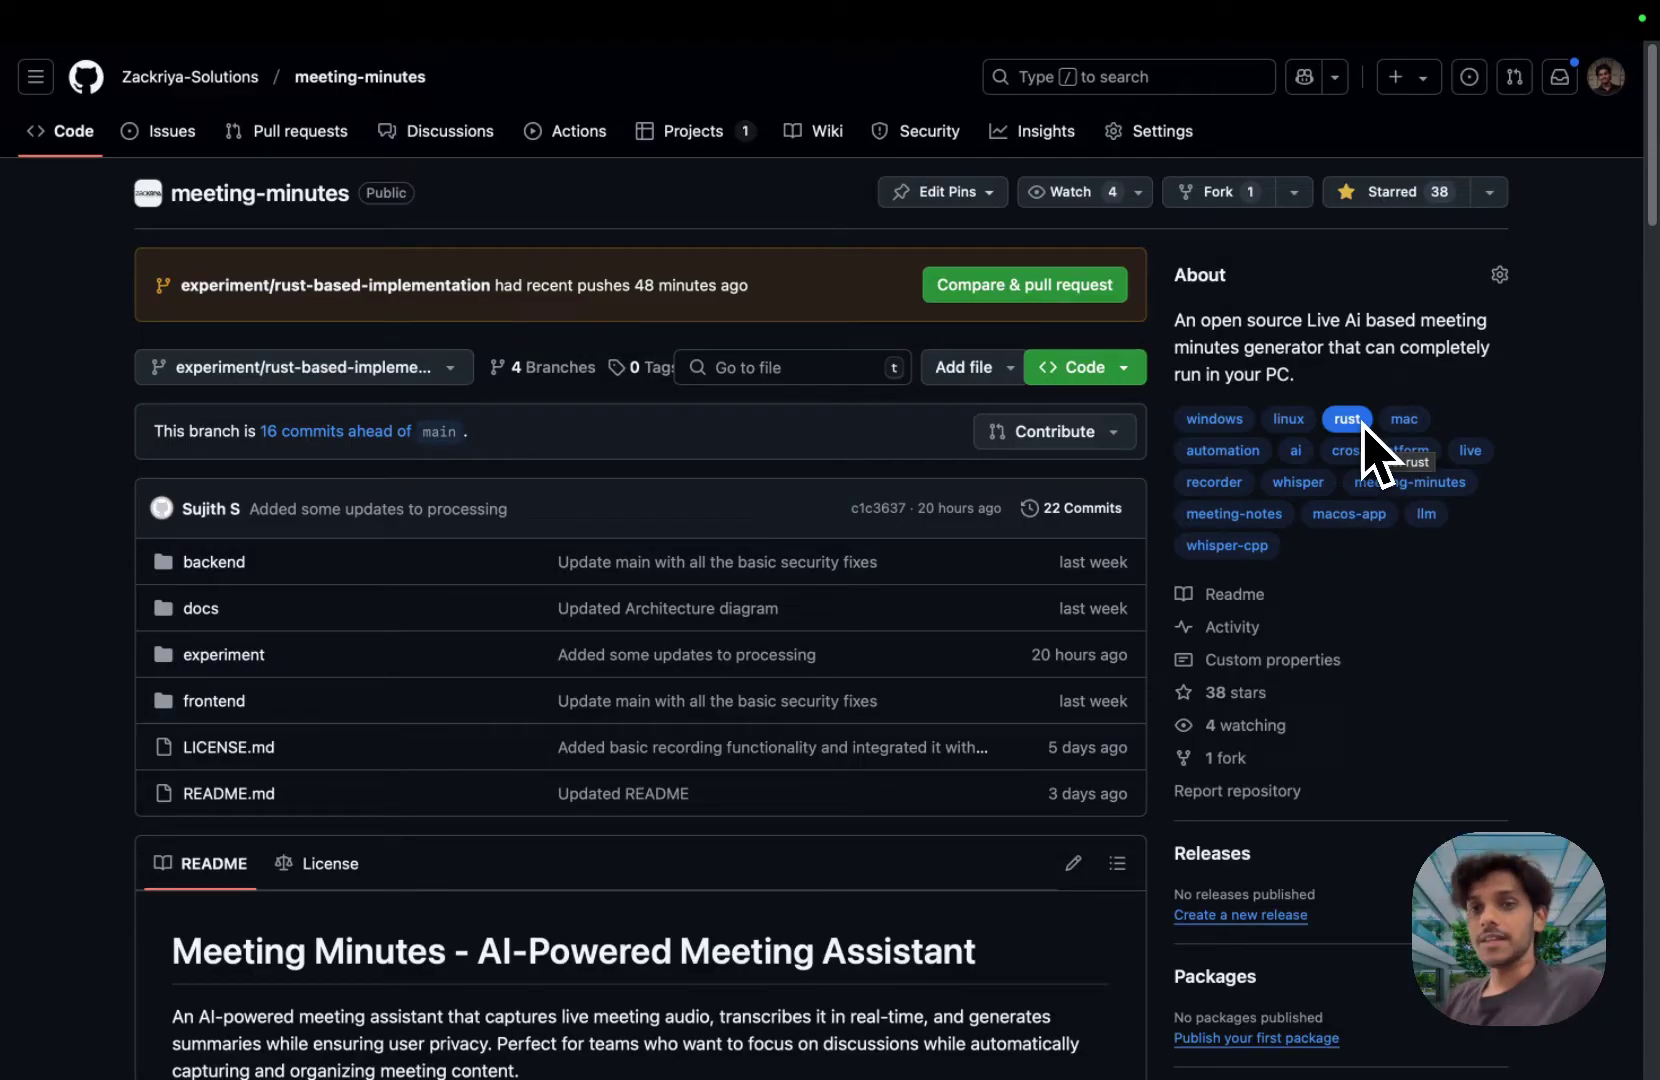
scroll(1372, 447, down, 1)
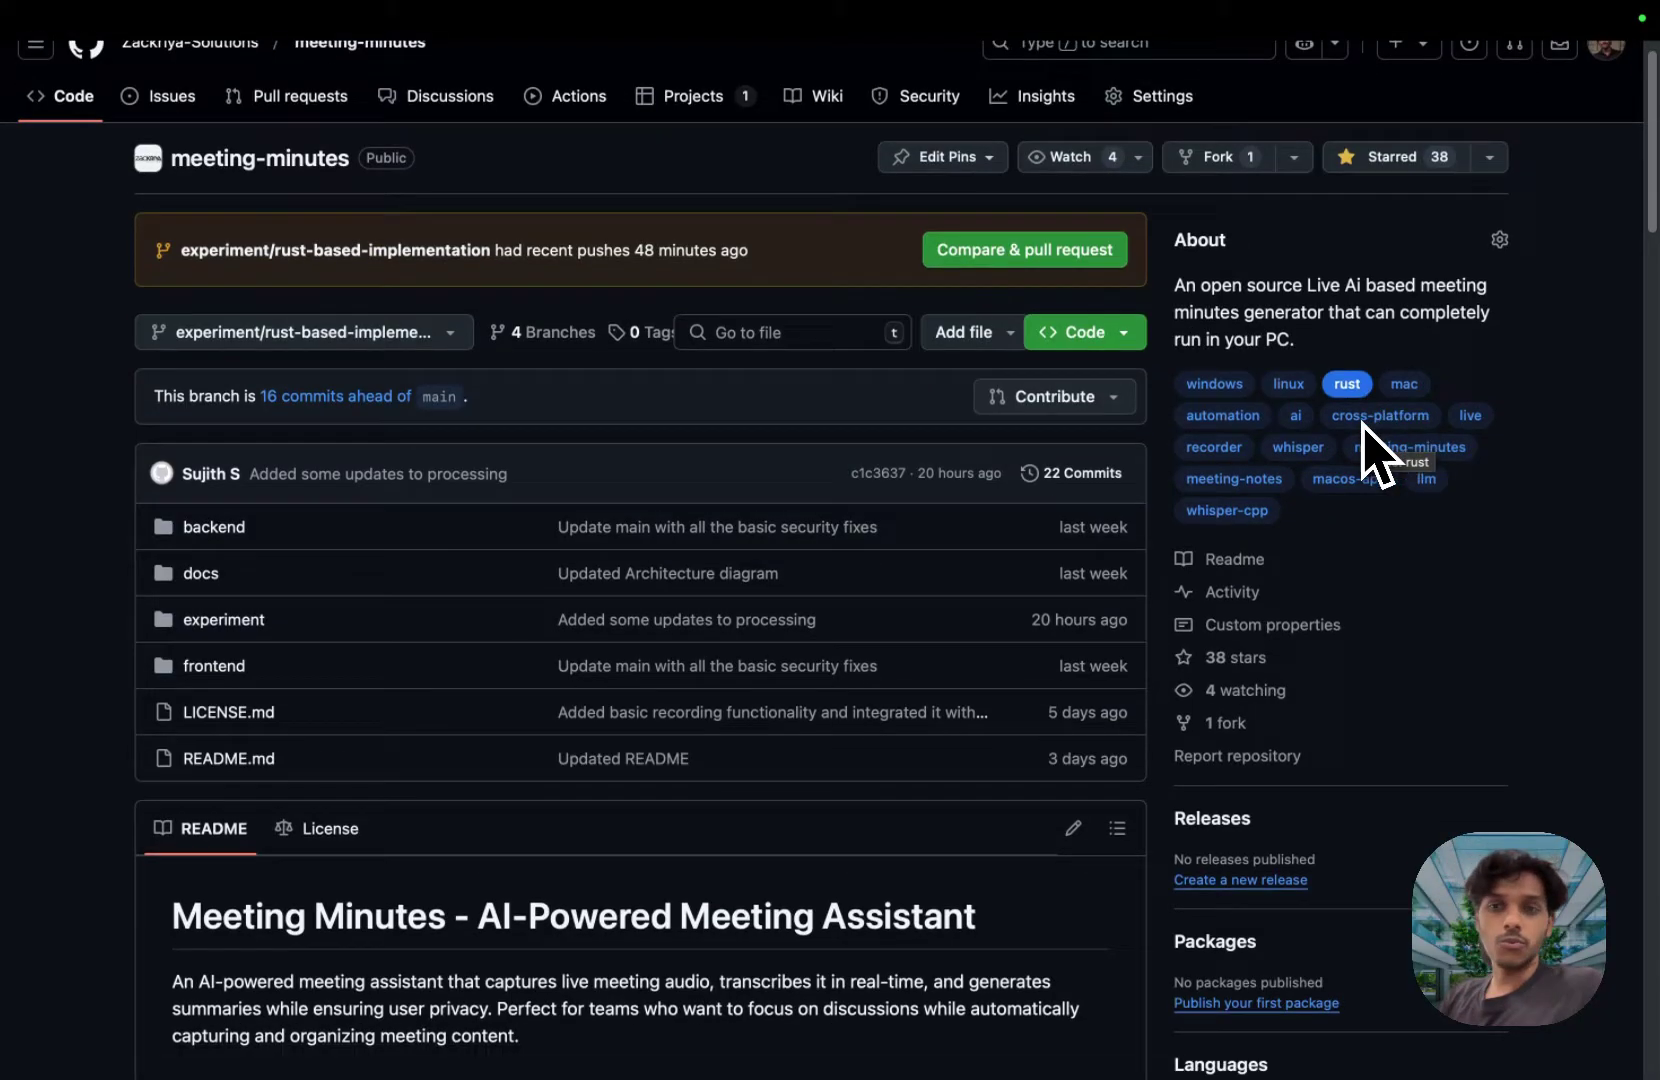
scroll(1206, 545, down, 1)
scroll(908, 740, down, 5)
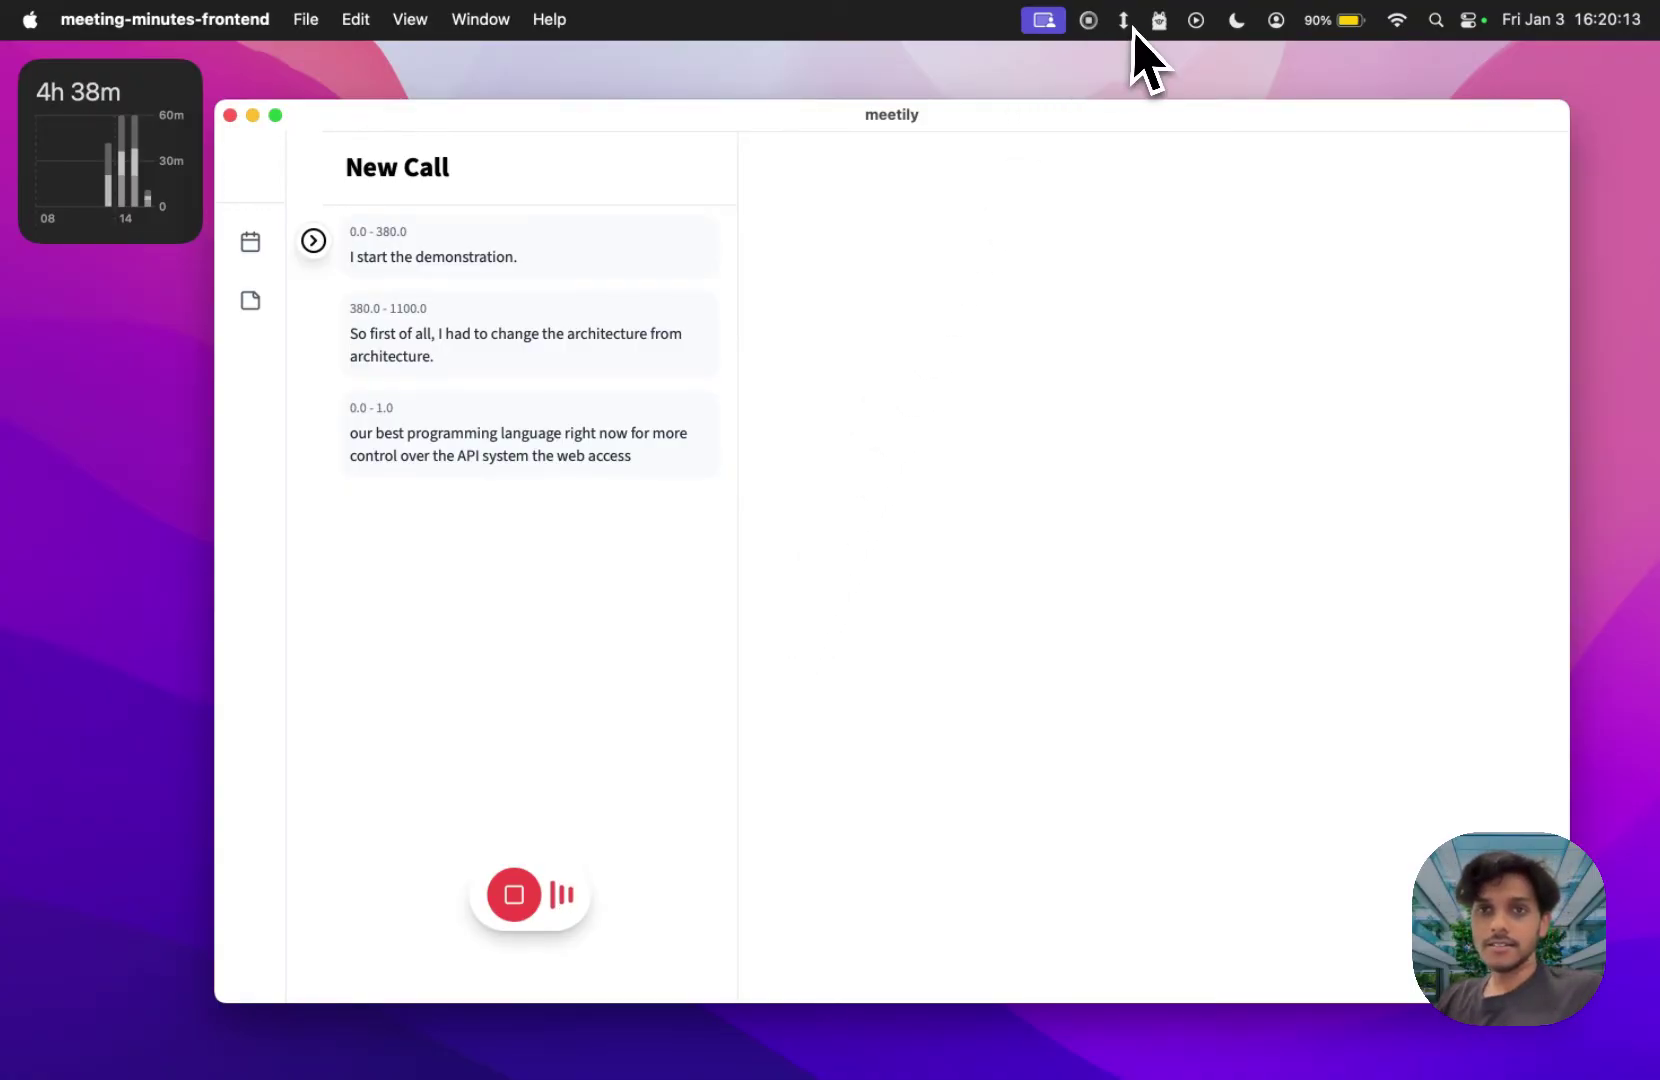
Resume the SCT North America podcast from the menu-bar Now Playing controls.
click(1196, 19)
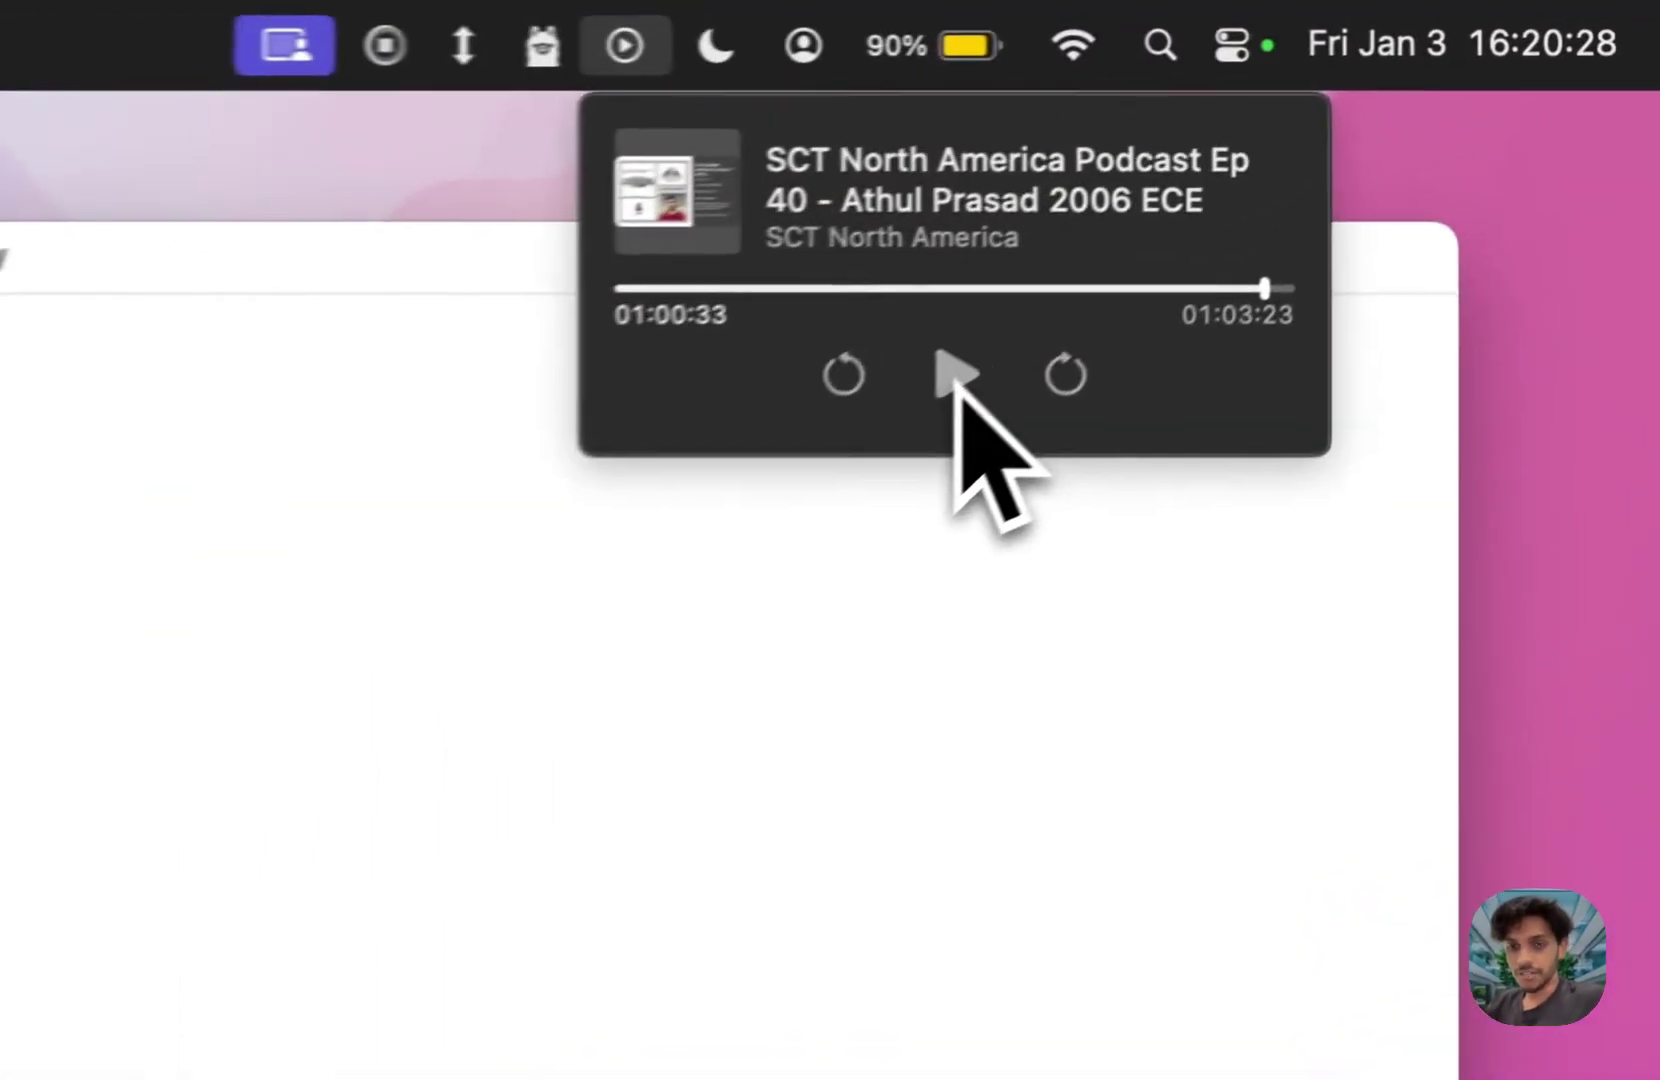
click(1340, 173)
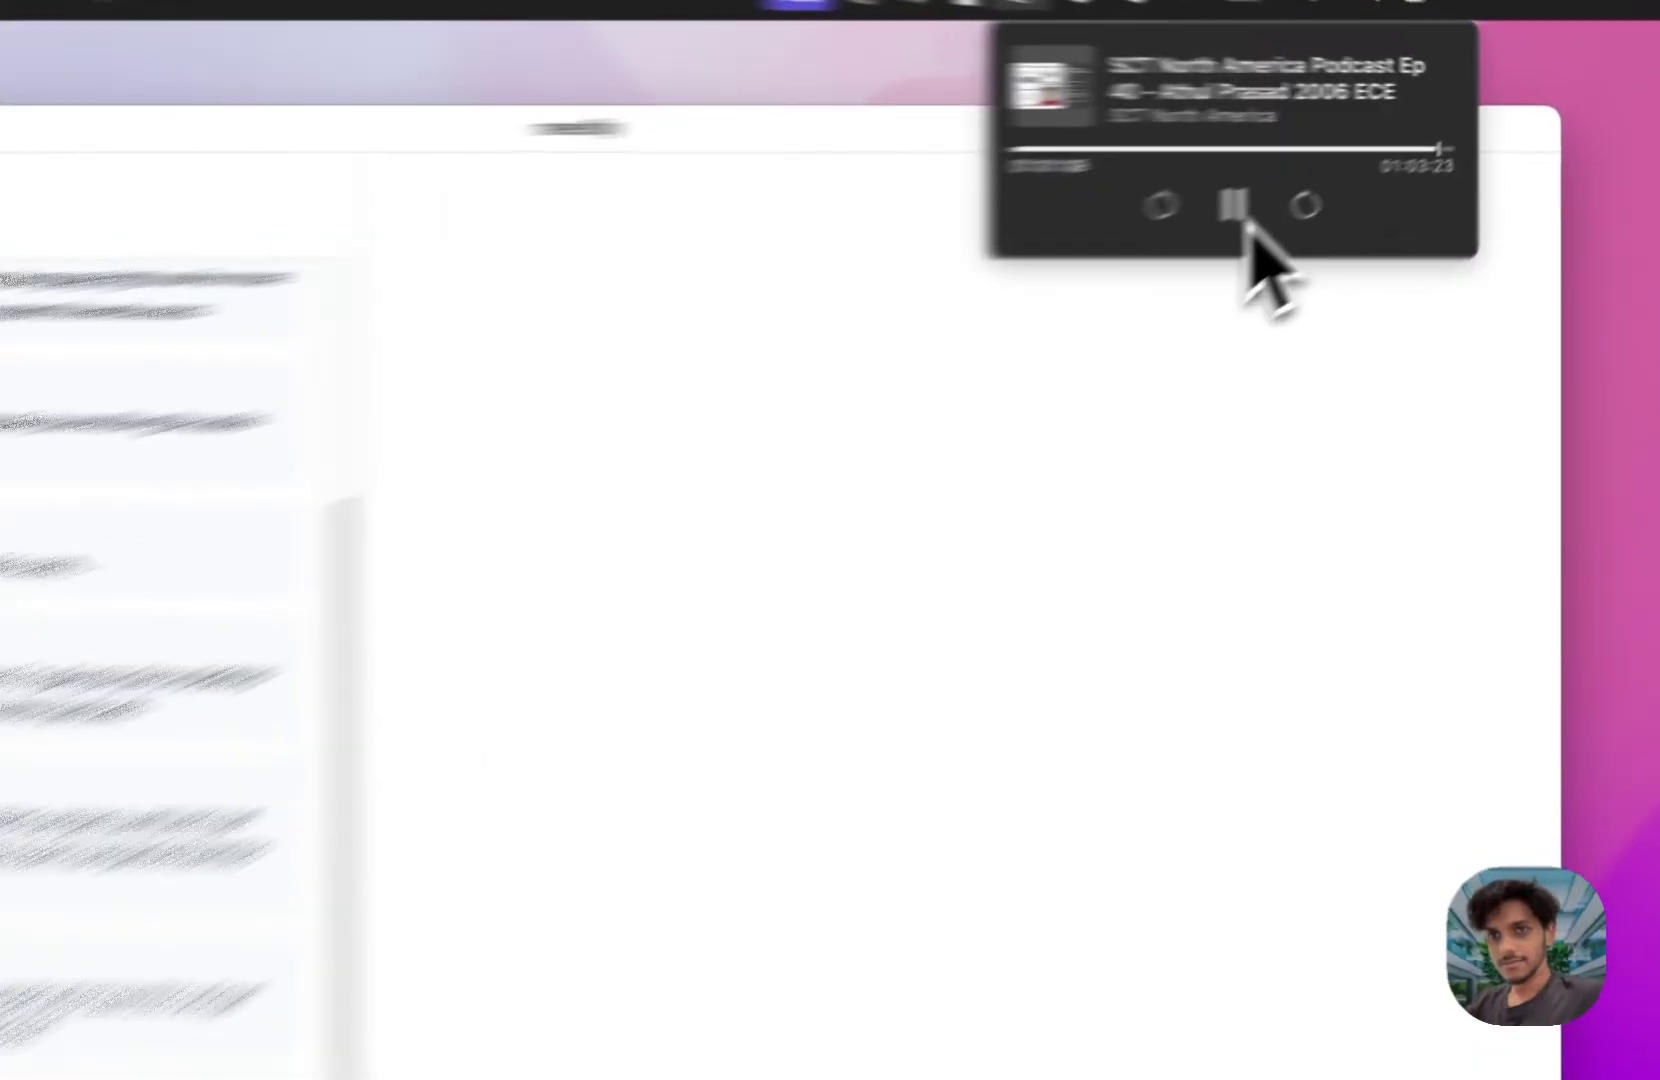
Pause the podcast in the Now Playing popover while narration continues.
click(1235, 208)
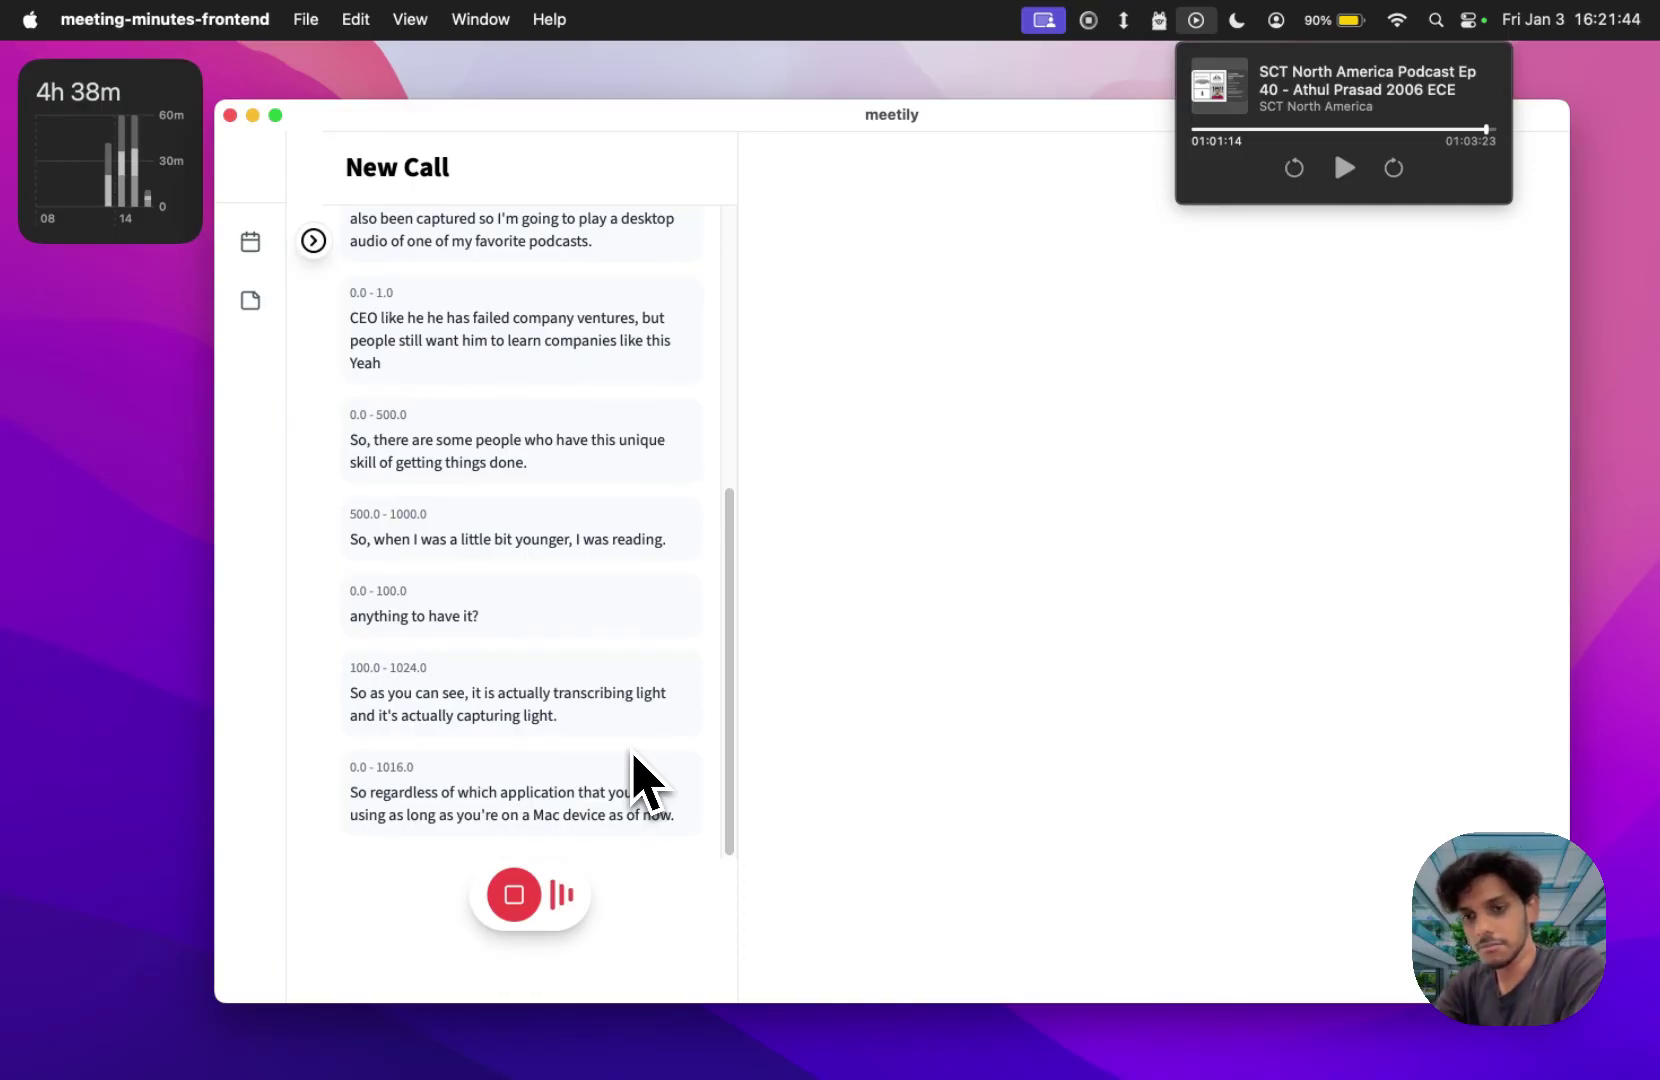
Dismiss the Now Playing popover, returning focus to Meetily.
click(635, 779)
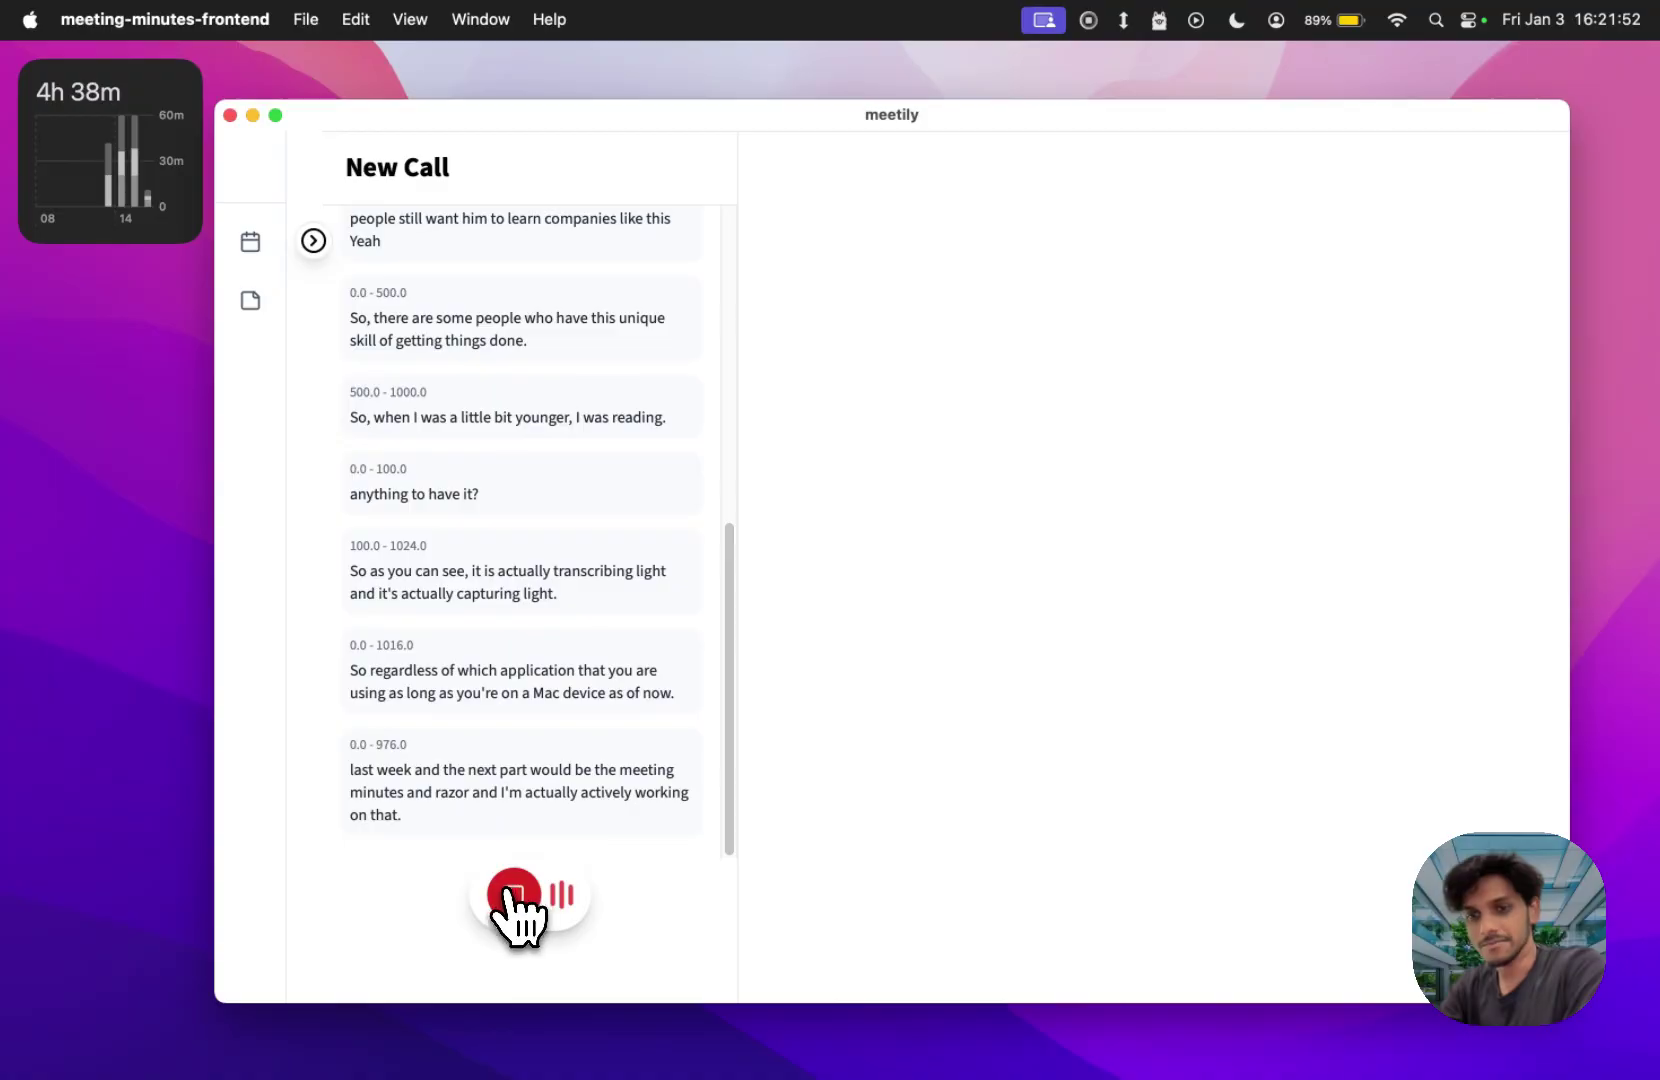